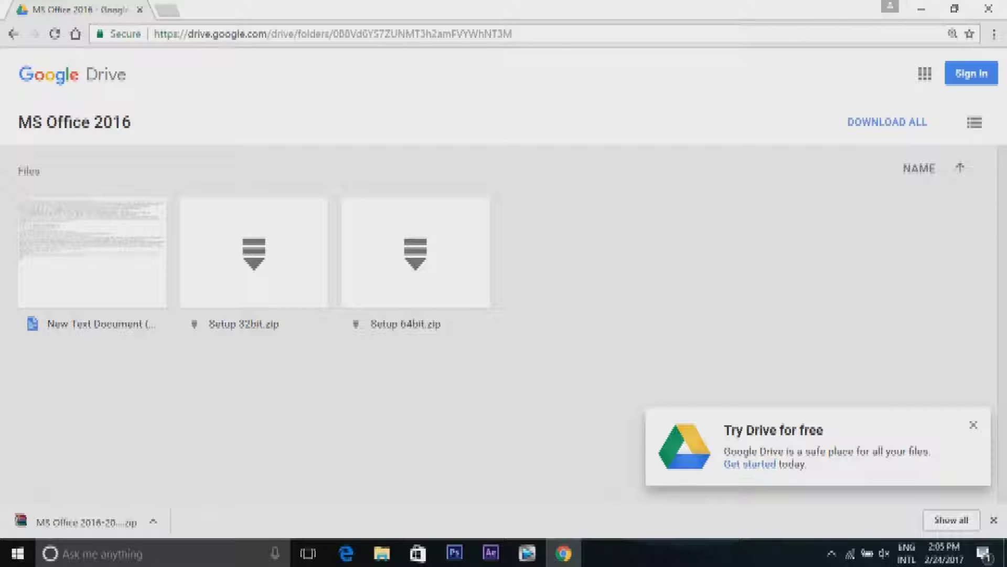
- Open the downloaded MS Office 2016 zip archive and extract its MS Office 2016 folder to the Desktop
left_click(79, 522)
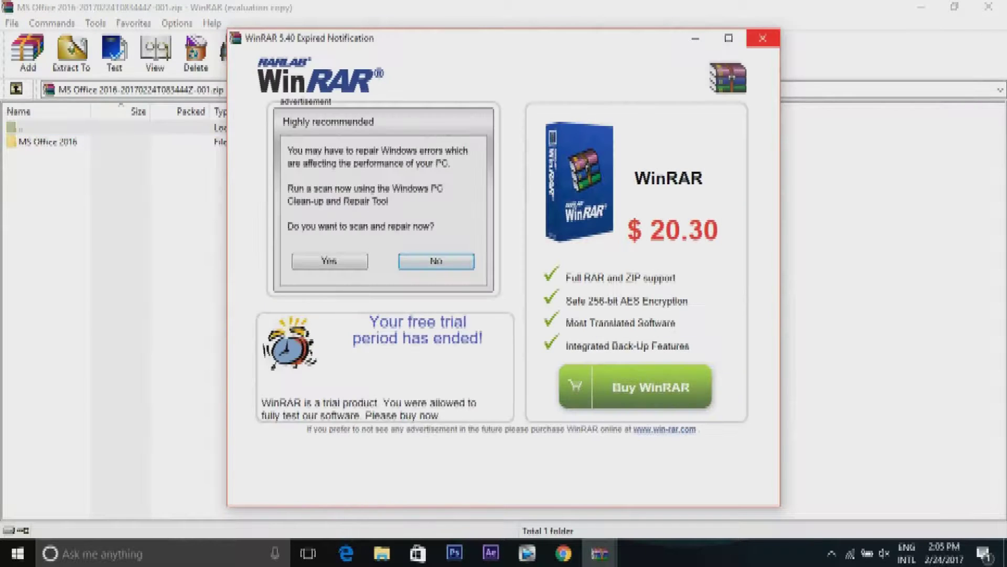
key("Escape")
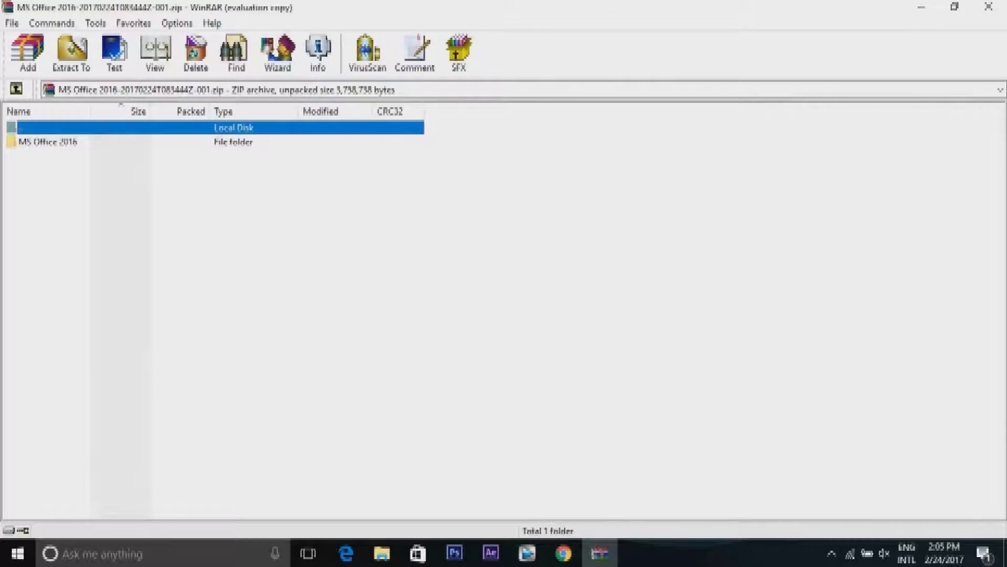
left_click(48, 142)
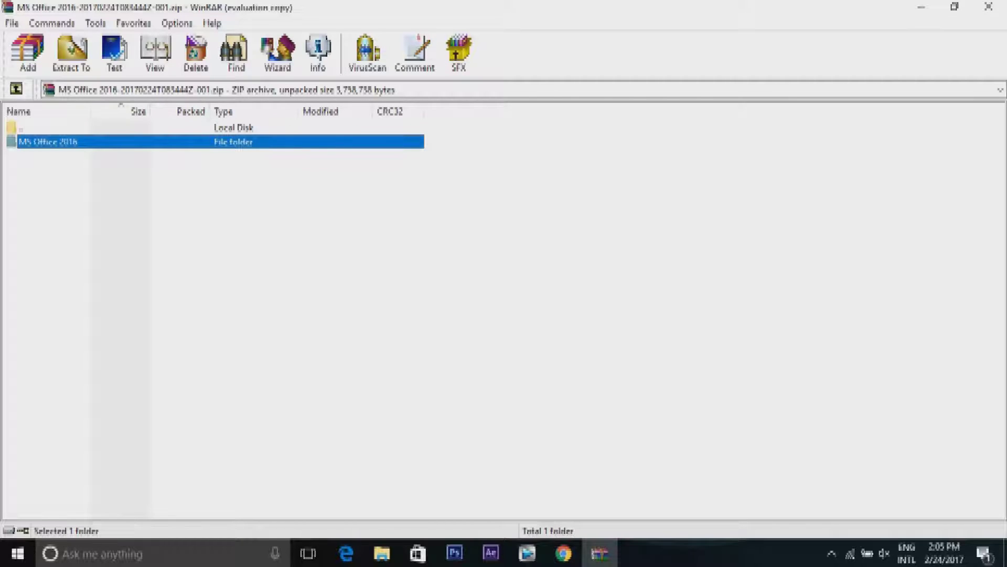
key("Menu")
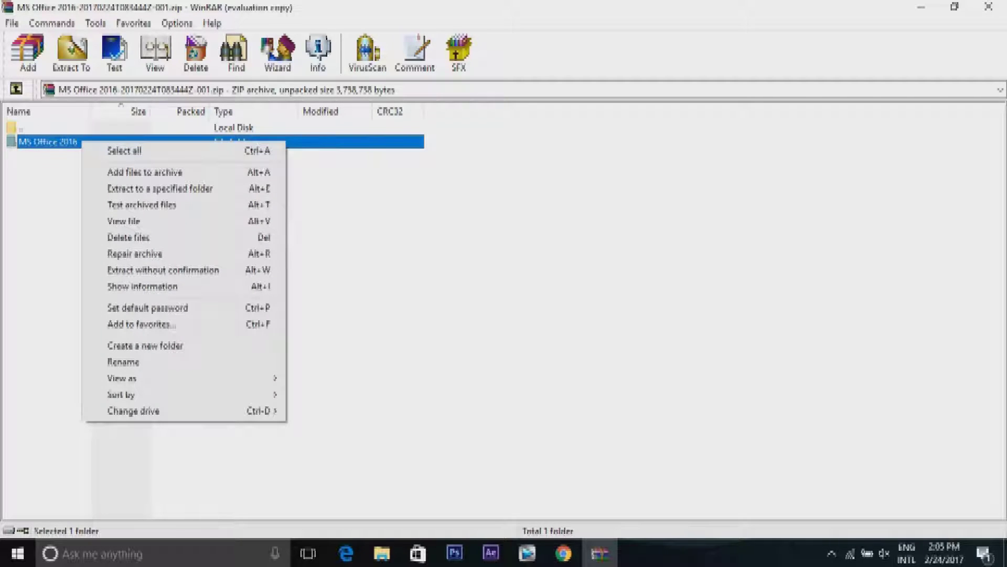
key("alt+e")
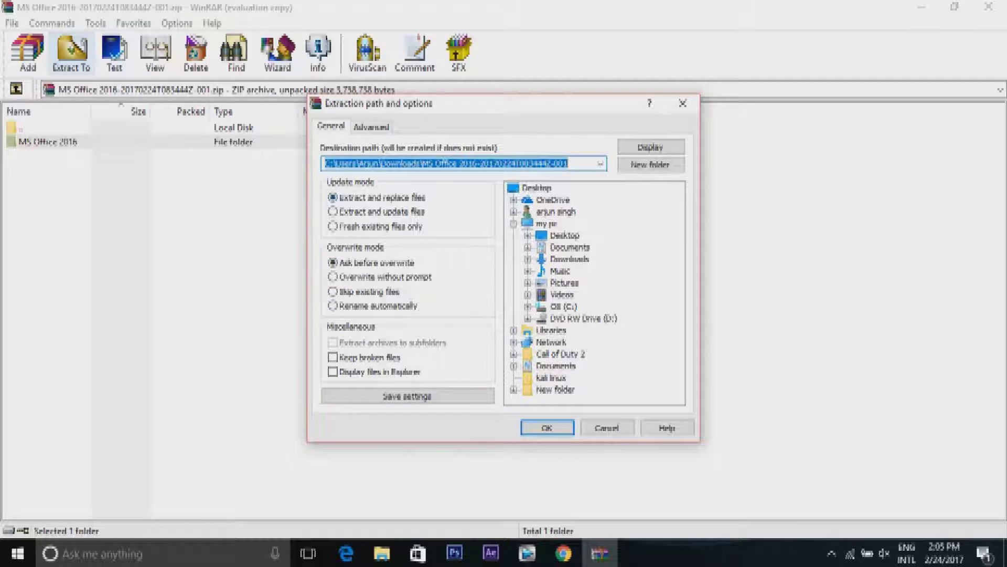
left_click(564, 235)
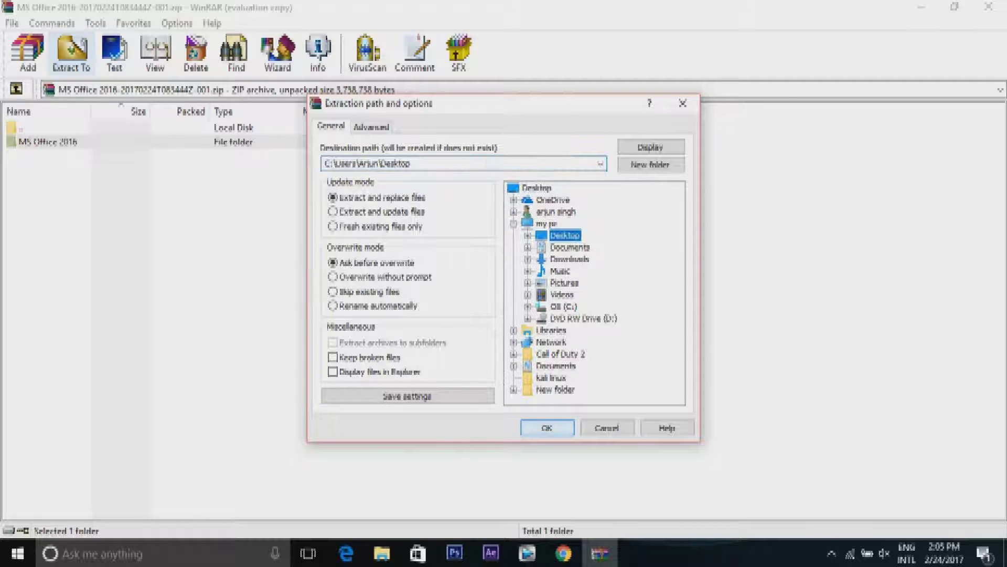
key("Return")
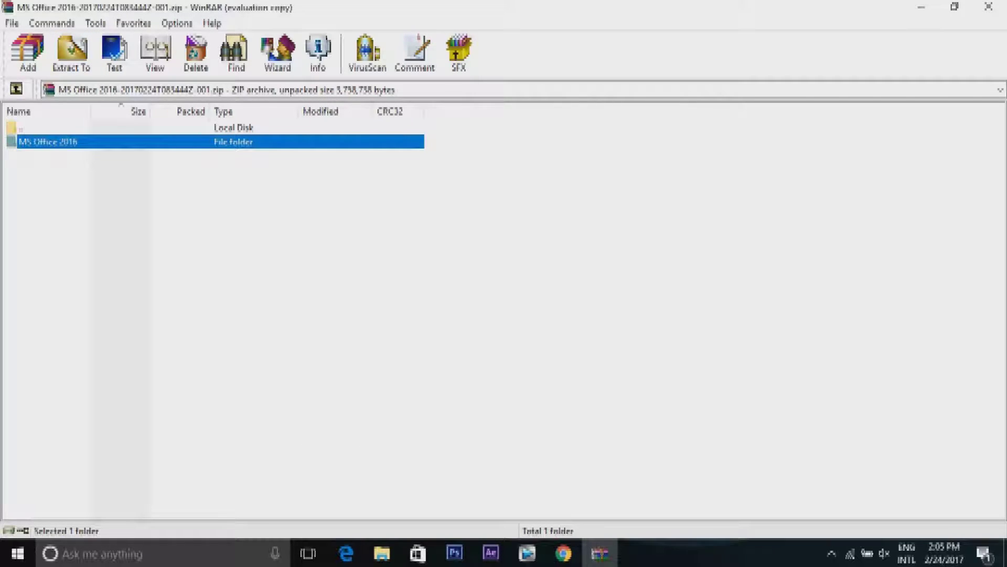
- In File Explorer, open the MS Office 2016 folder on the Desktop and extract Setup 64bit.zip into that same folder
left_click(921, 7)
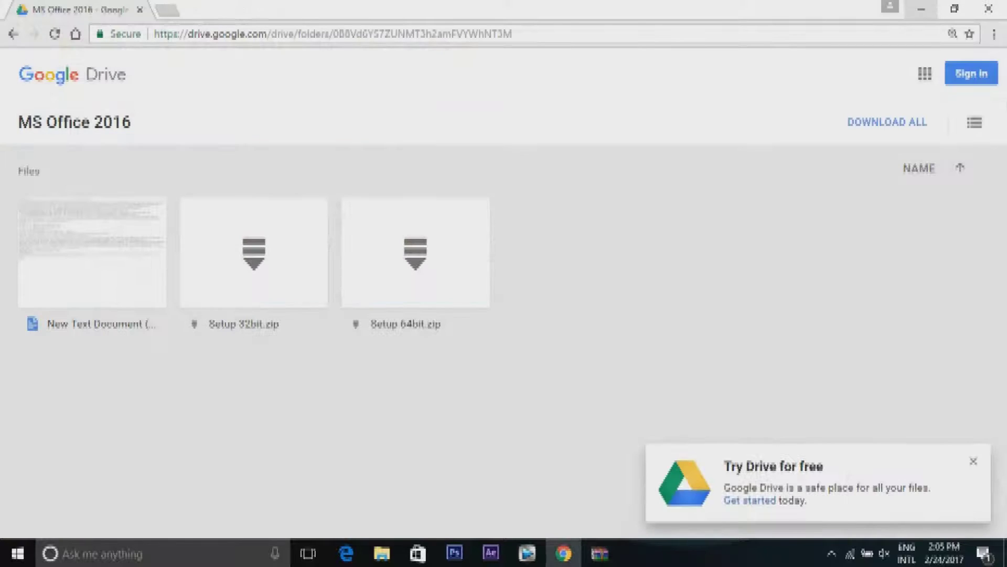
left_click(382, 553)
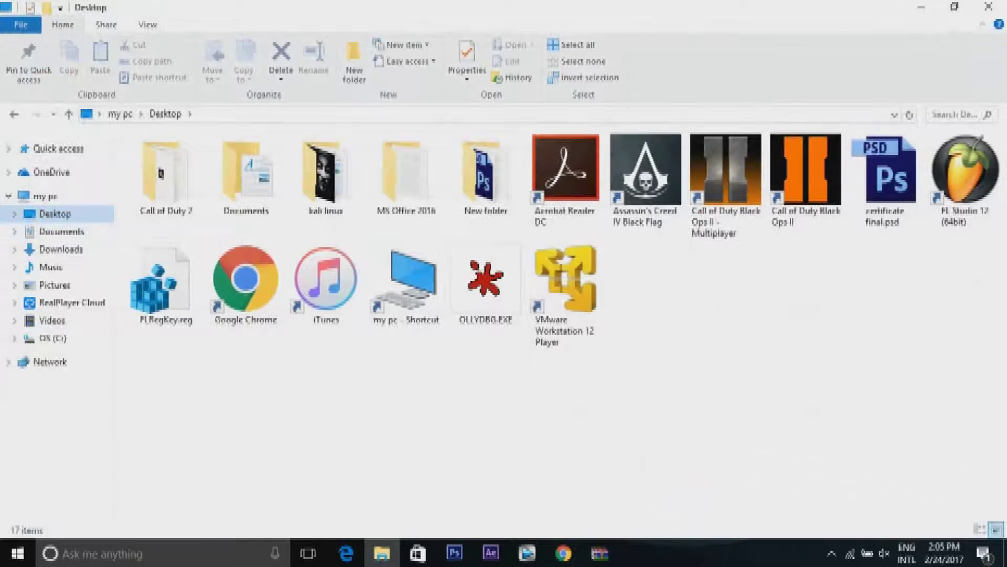
double_click(406, 173)
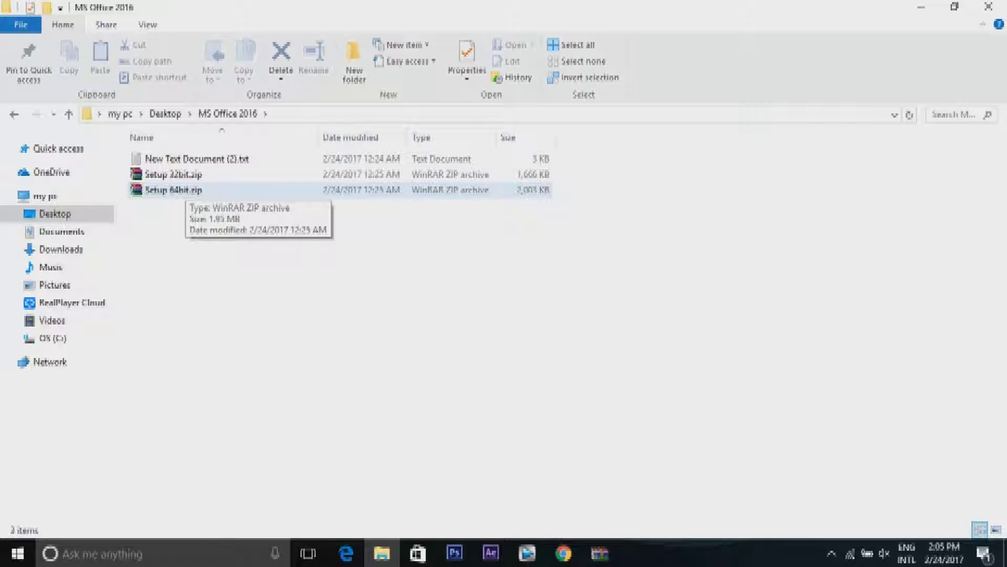
right_click(182, 190)
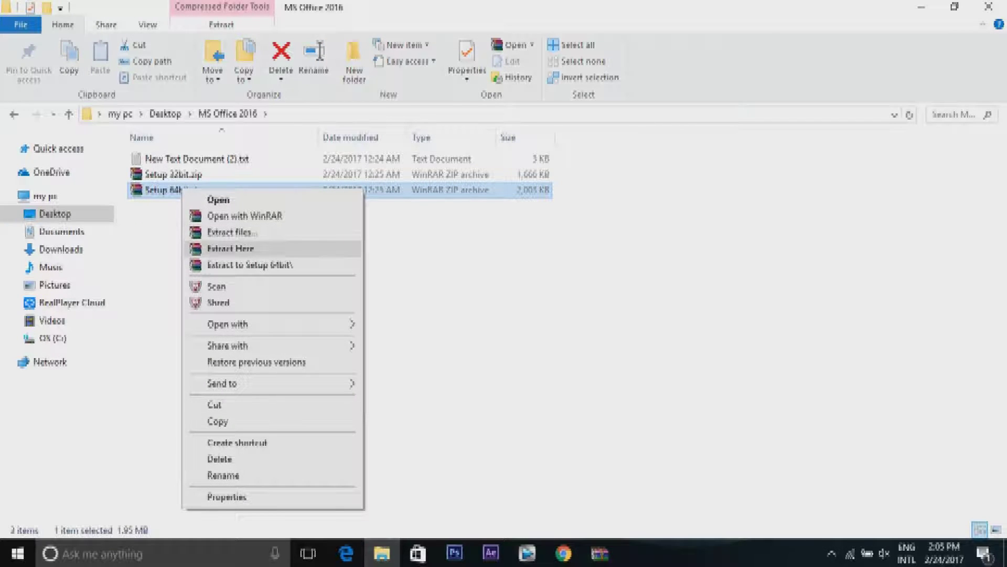
left_click(230, 248)
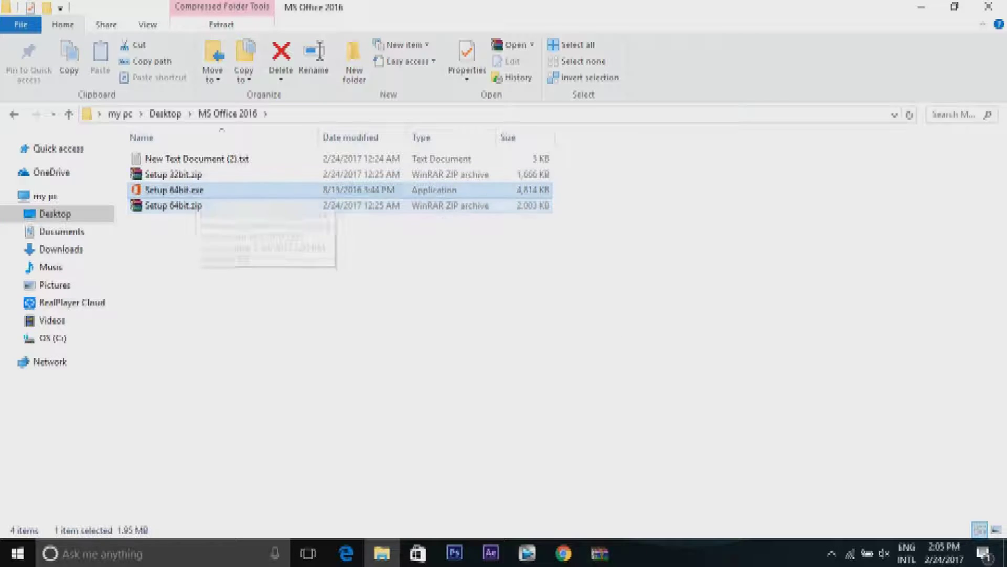
- Run Setup 64bit.exe, allow it to make changes to the device, and bring up the Office installer window
left_click(220, 191)
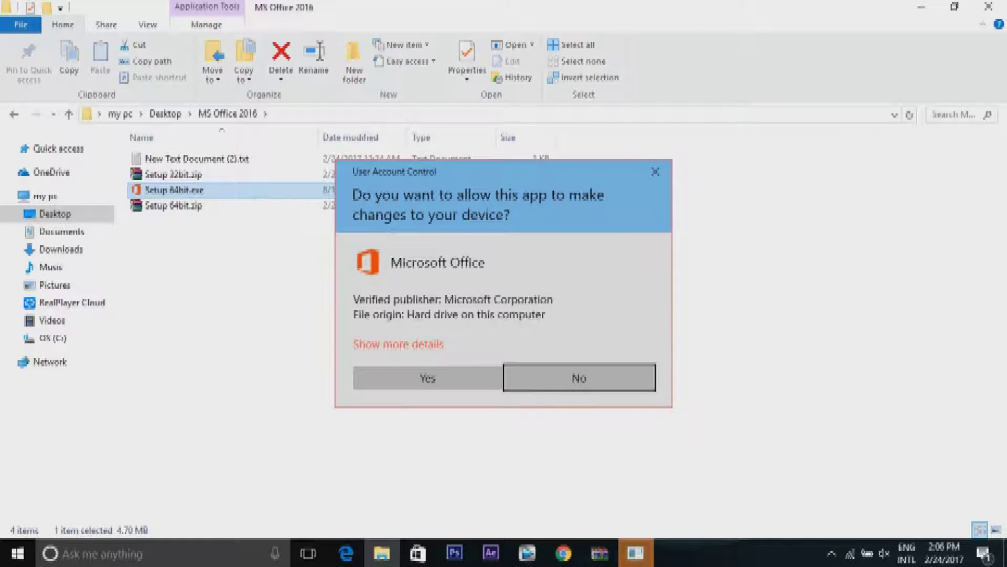
left_click(428, 378)
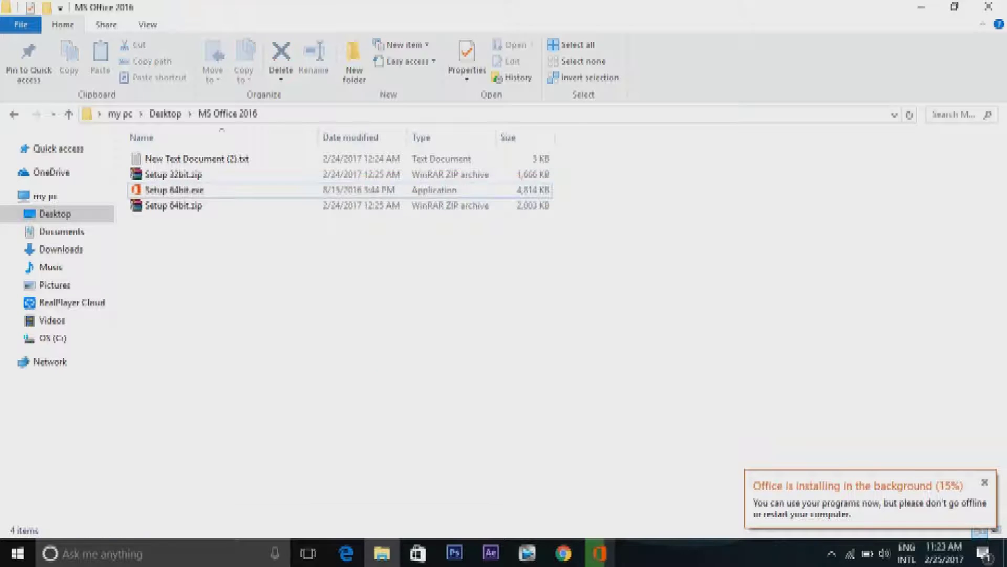
left_click(600, 553)
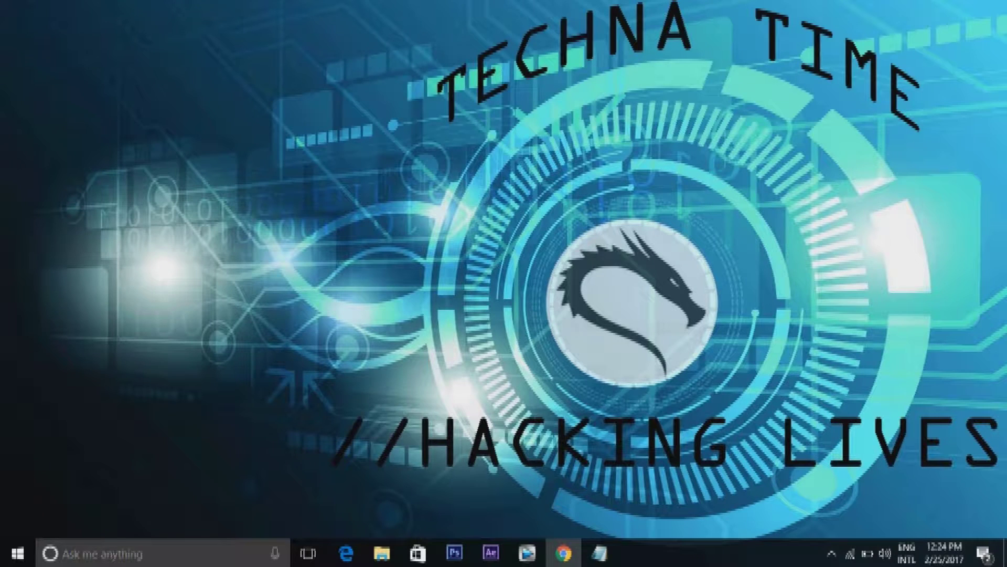
- Search Windows for "pow" and launch PowerPoint 2016
left_click(158, 553)
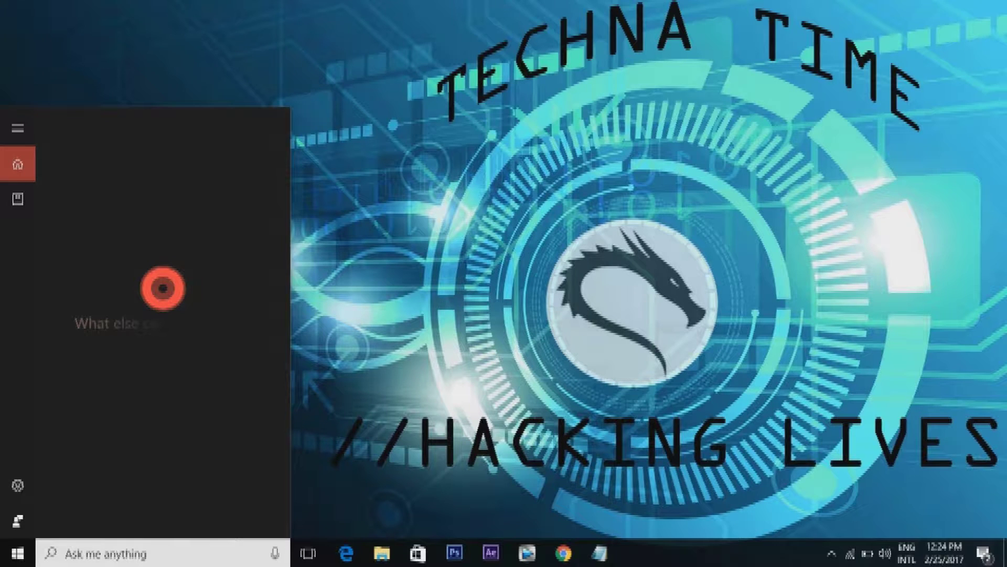
type("pow")
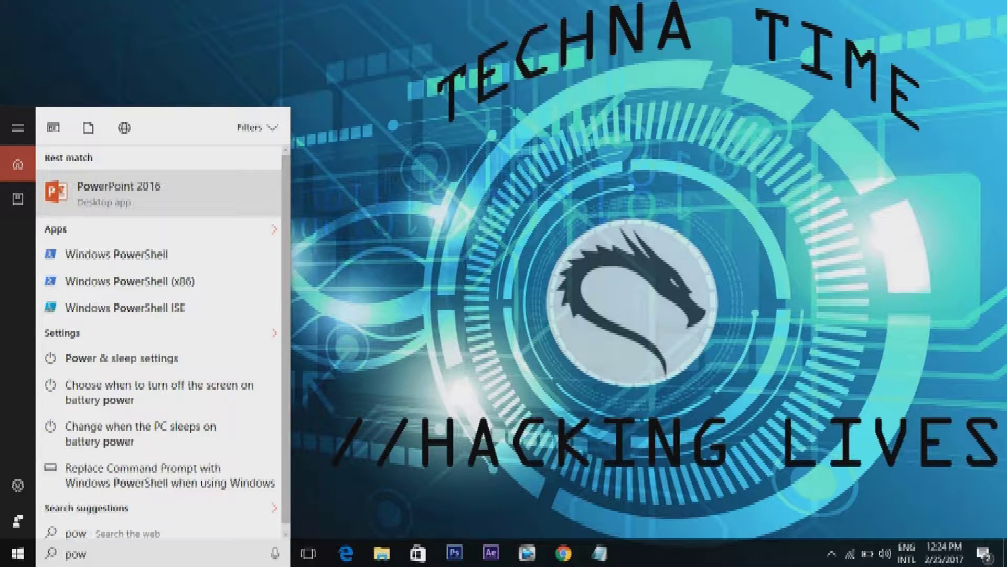
key("Return")
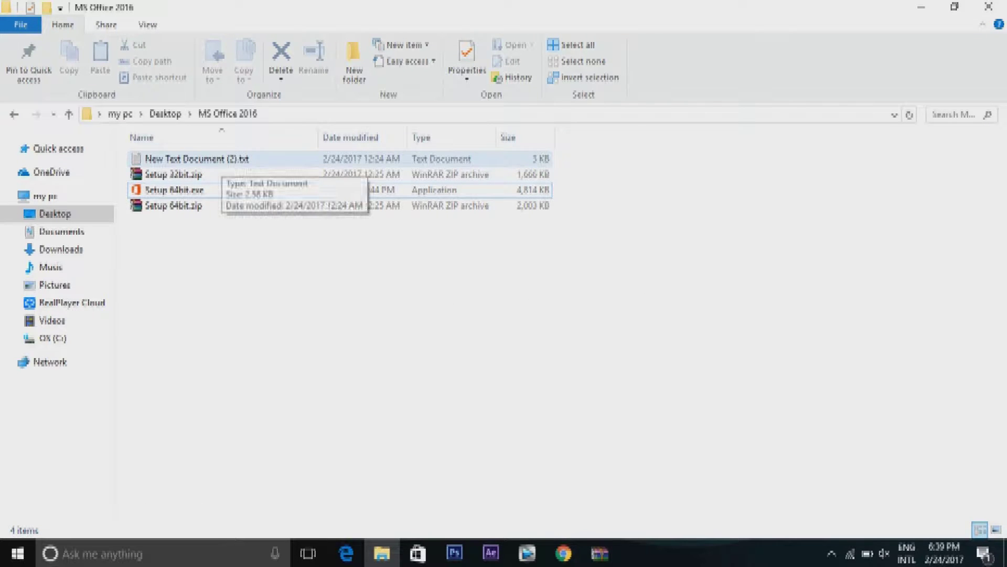
- Open New Text Document (2).txt in Notepad, save a copy as 1click.cmd in the MS Office 2016 folder, and close it
double_click(221, 160)
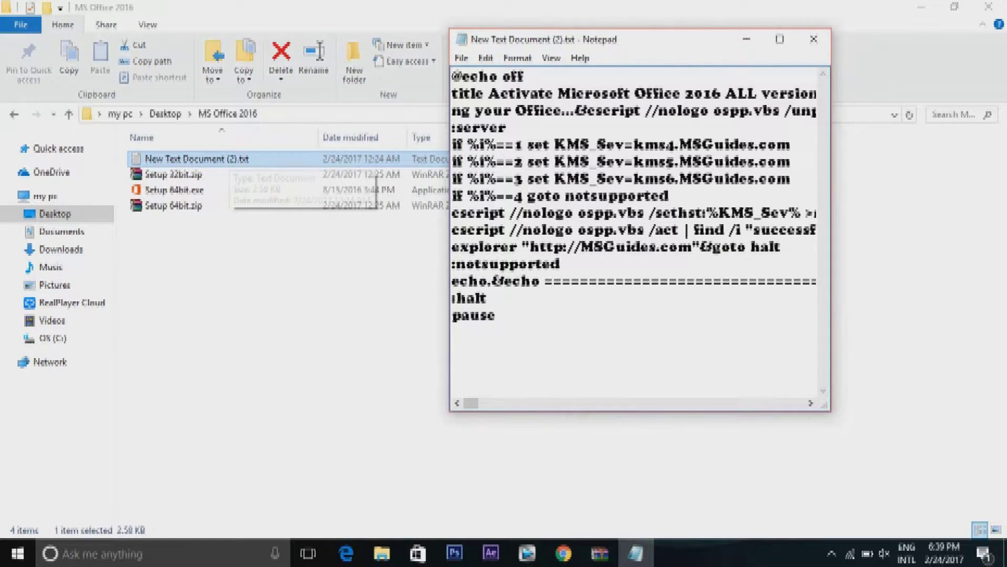
key("super+Up")
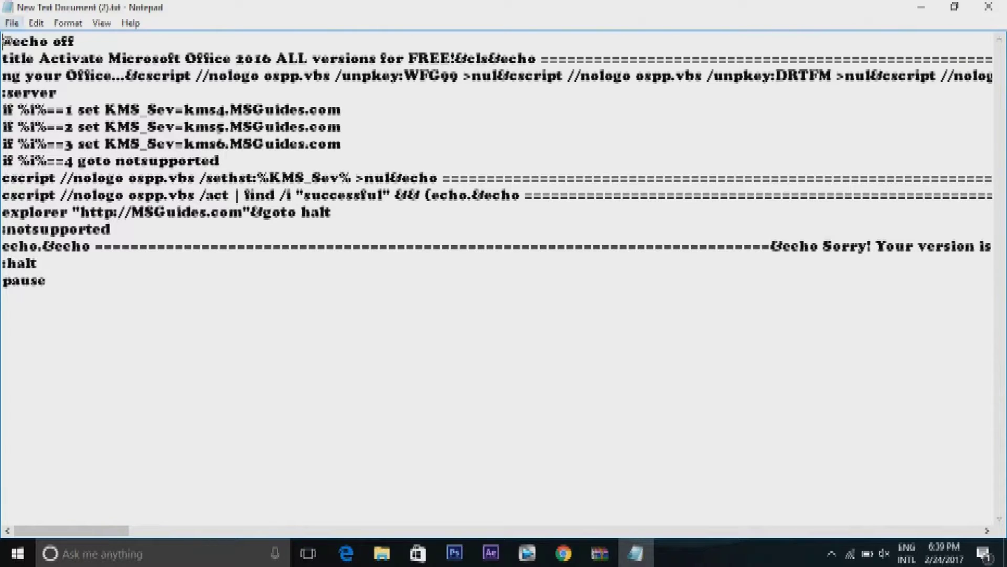
key("alt+f")
key("Down")
key("Down")
key("Down")
key("Return")
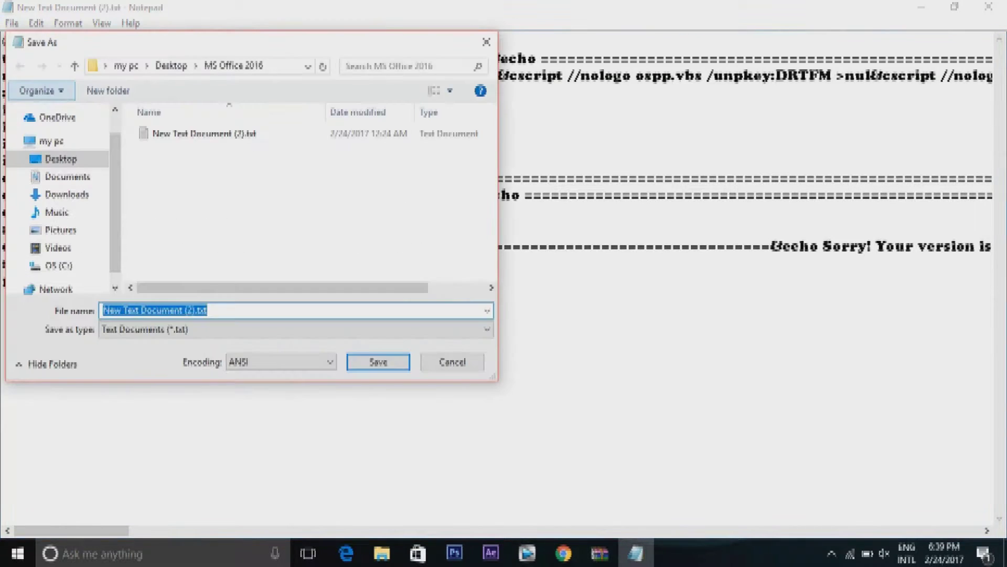
key("End")
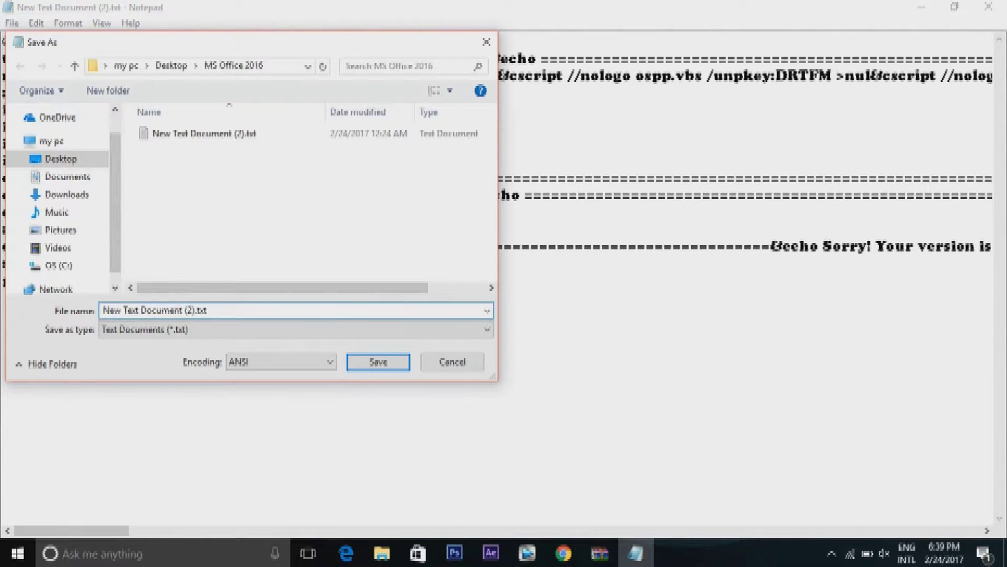
key("BackSpace")
key("BackSpace")
key("BackSpace")
key("BackSpace")
key("BackSpace")
key("BackSpace")
key("BackSpace")
key("BackSpace")
key("BackSpace")
key("BackSpace")
key("BackSpace")
key("BackSpace")
key("BackSpace")
key("BackSpace")
key("BackSpace")
key("BackSpace")
key("BackSpace")
key("BackSpace")
key("BackSpace")
key("BackSpace")
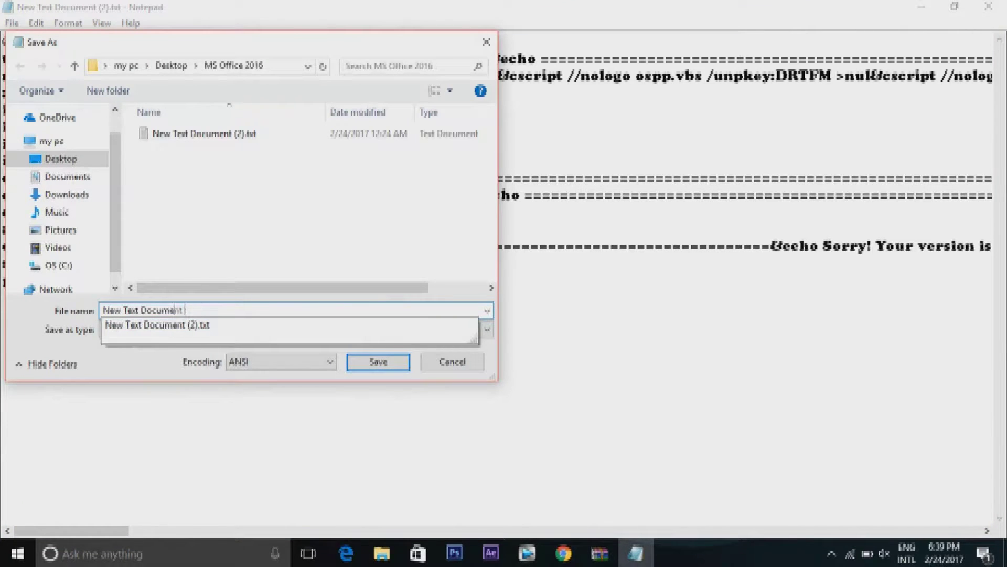
type("1.c")
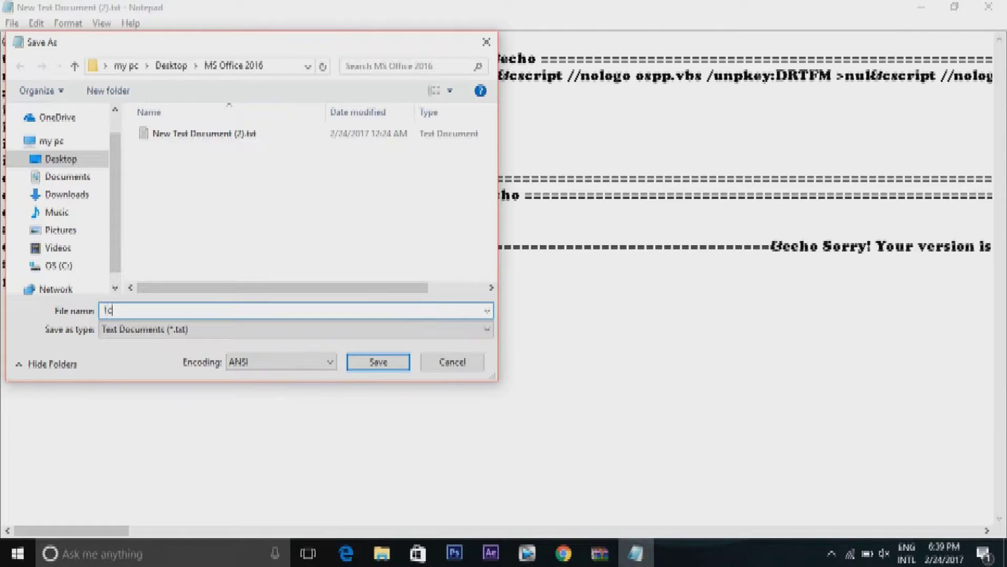
type("ick.cmd")
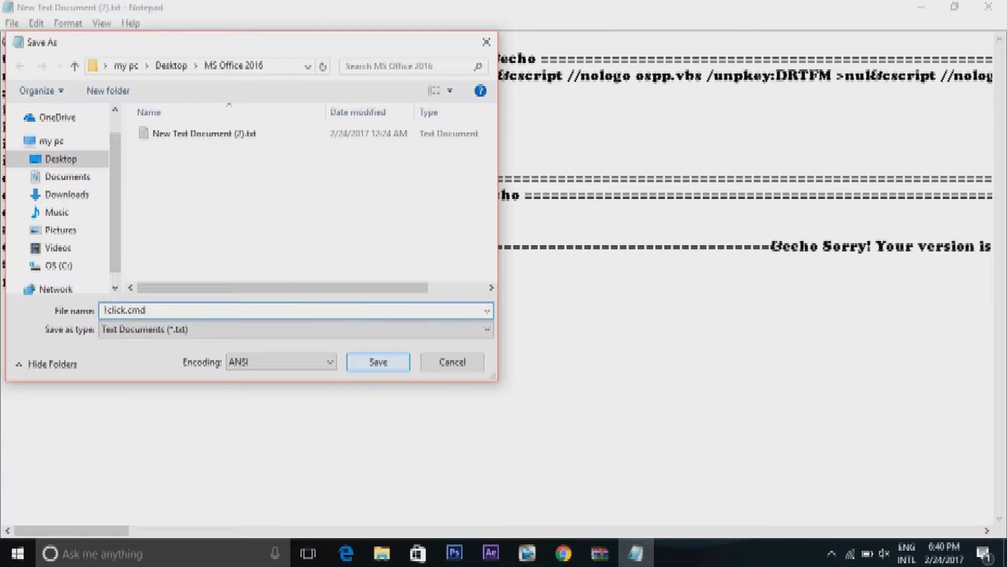
left_click(378, 362)
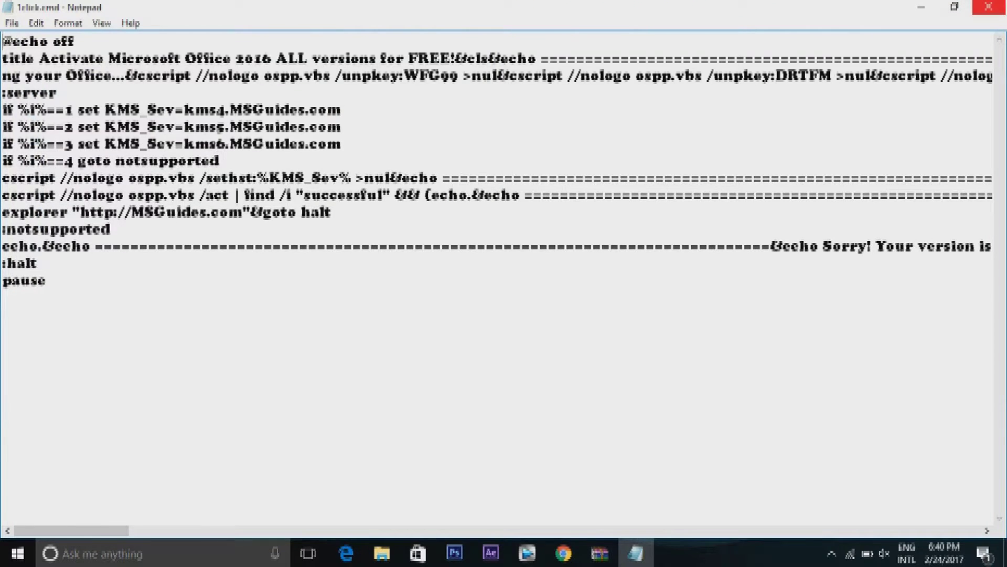
left_click(988, 7)
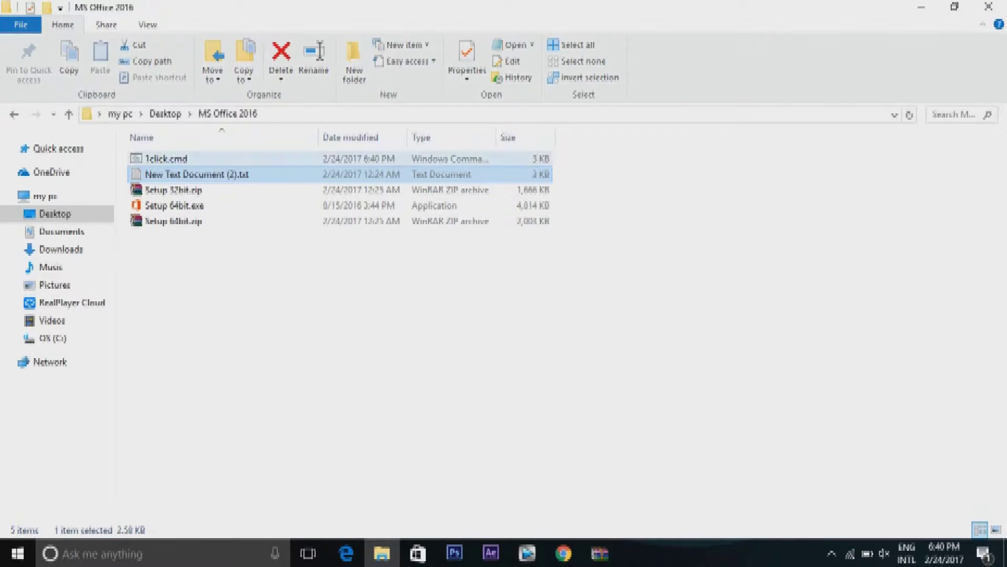
- Run the 1click.cmd script from the MS Office 2016 folder and close its console window
left_click(165, 159)
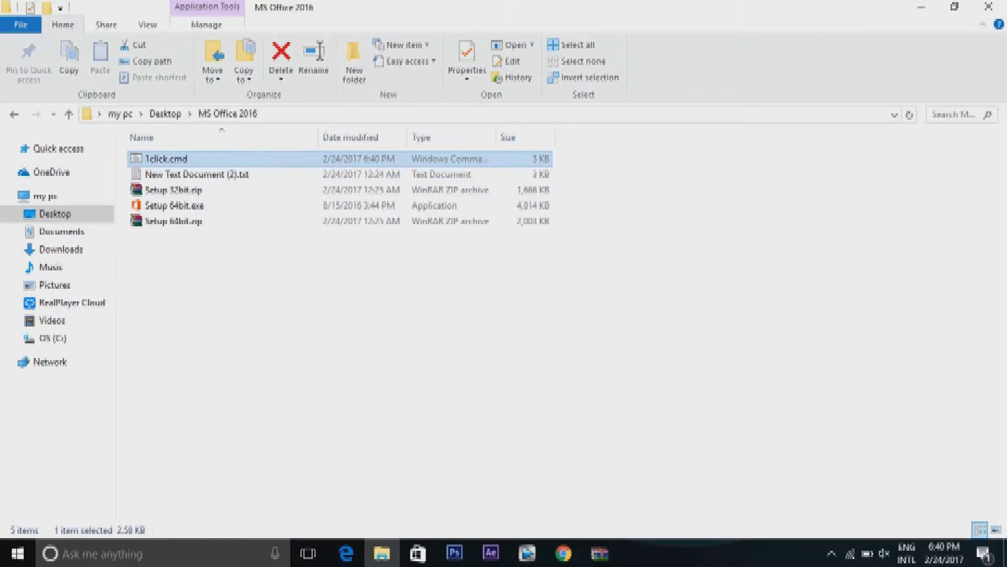
key("Return")
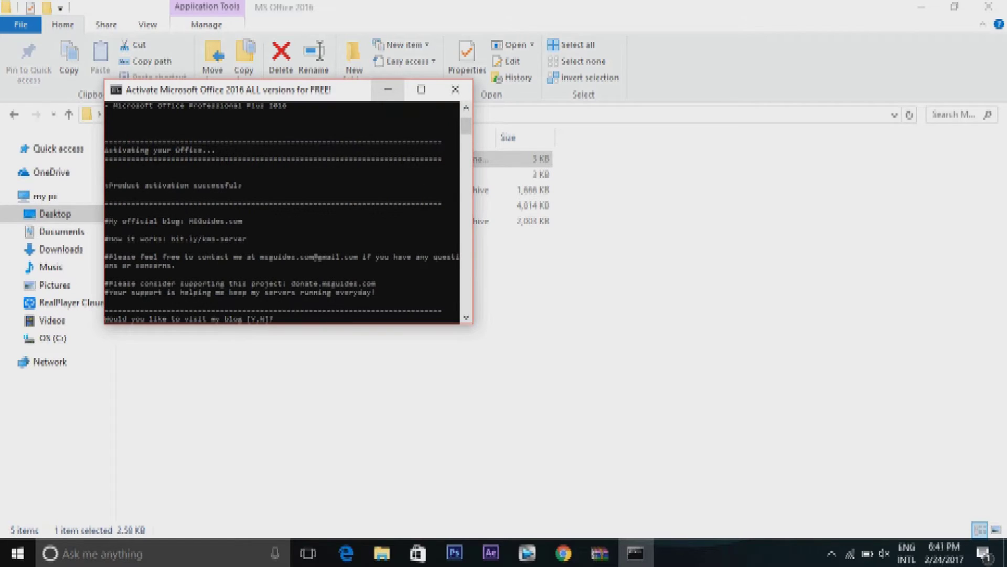
left_click(455, 90)
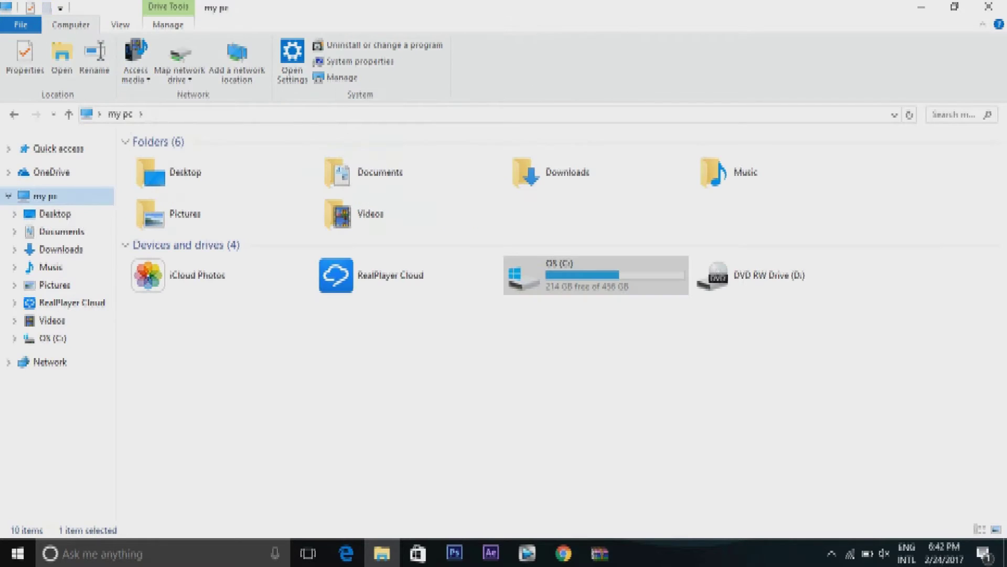
right_click(451, 366)
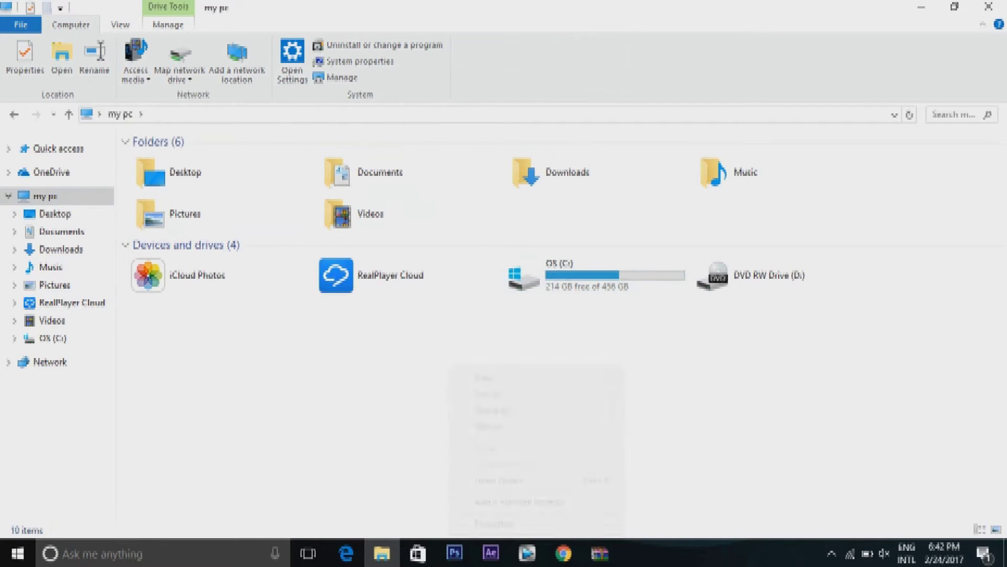
left_click(489, 426)
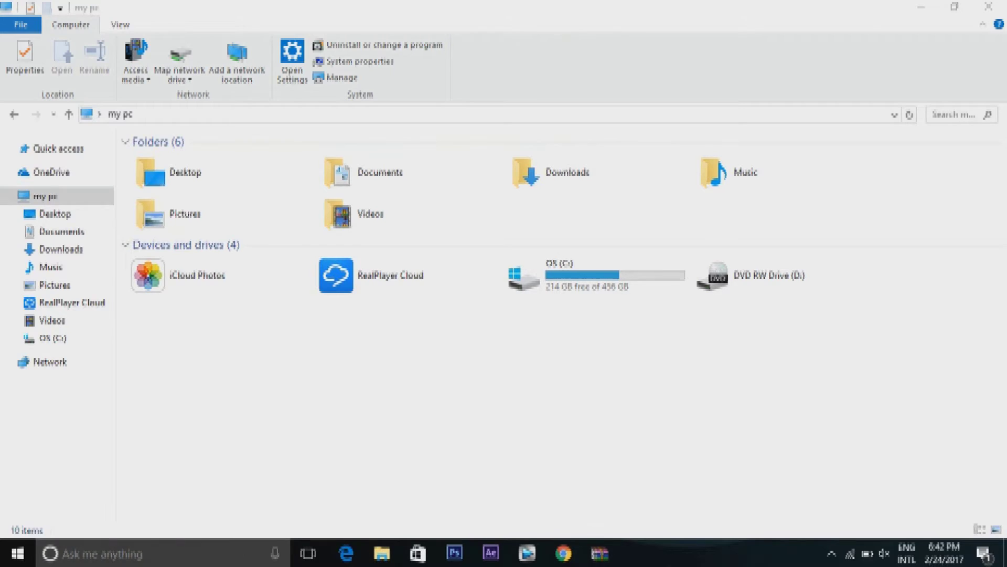
- Search Windows for "power", launch PowerPoint 2016, and create a blank presentation
key("super+s")
type("power")
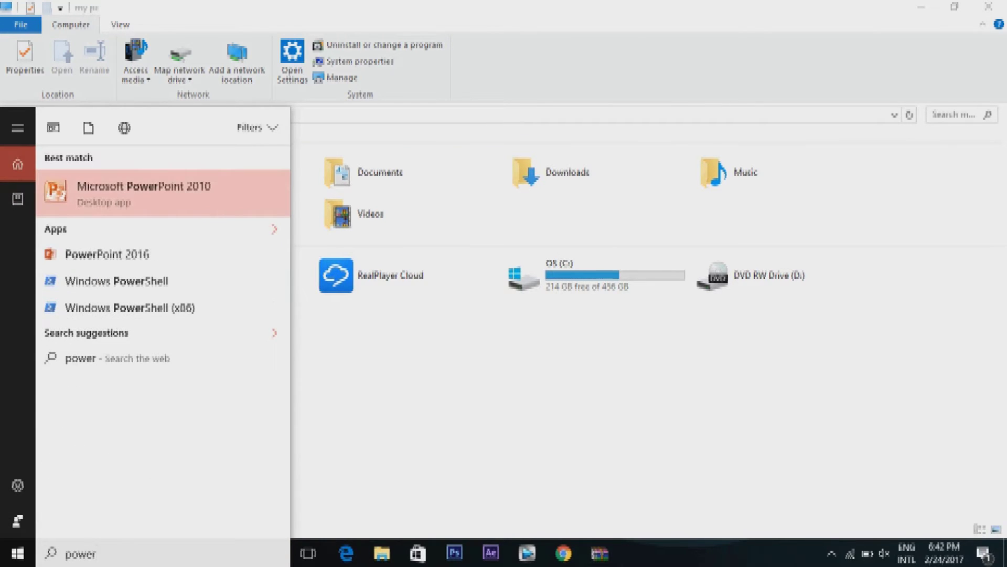
key("Return")
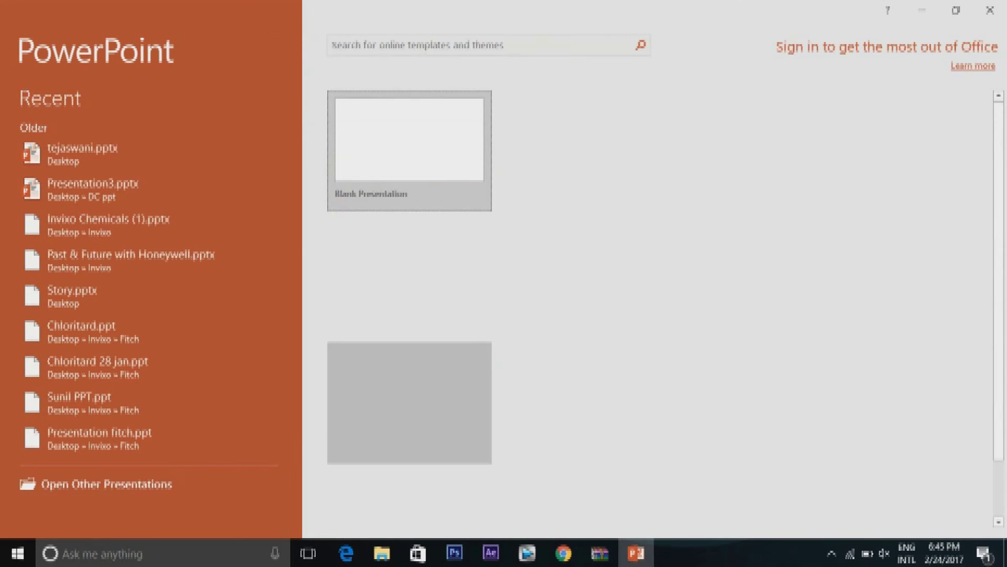
key("Return")
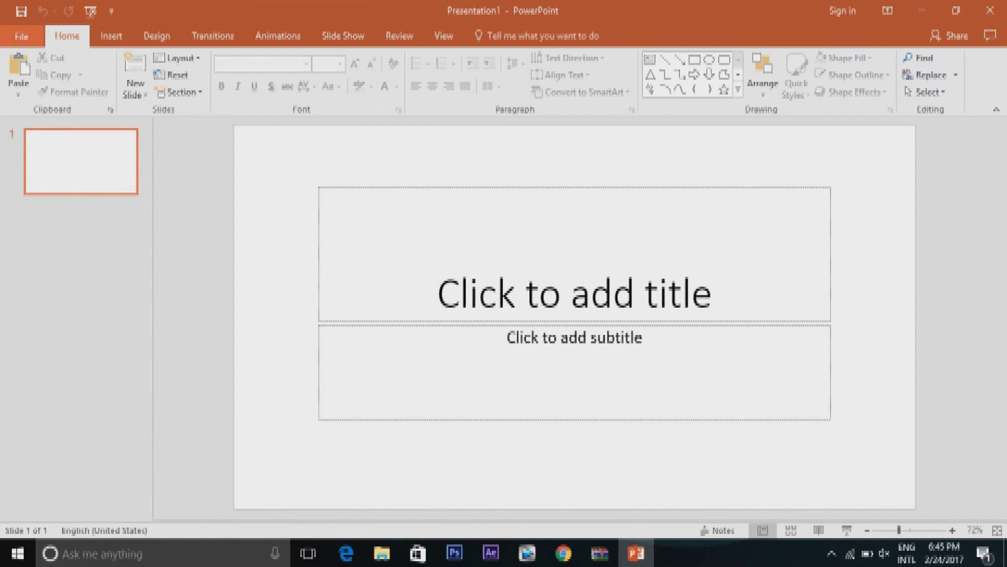
- Show PowerPoint's Account page with the product information and accept the Microsoft Office License Agreement
key("ctrl+o")
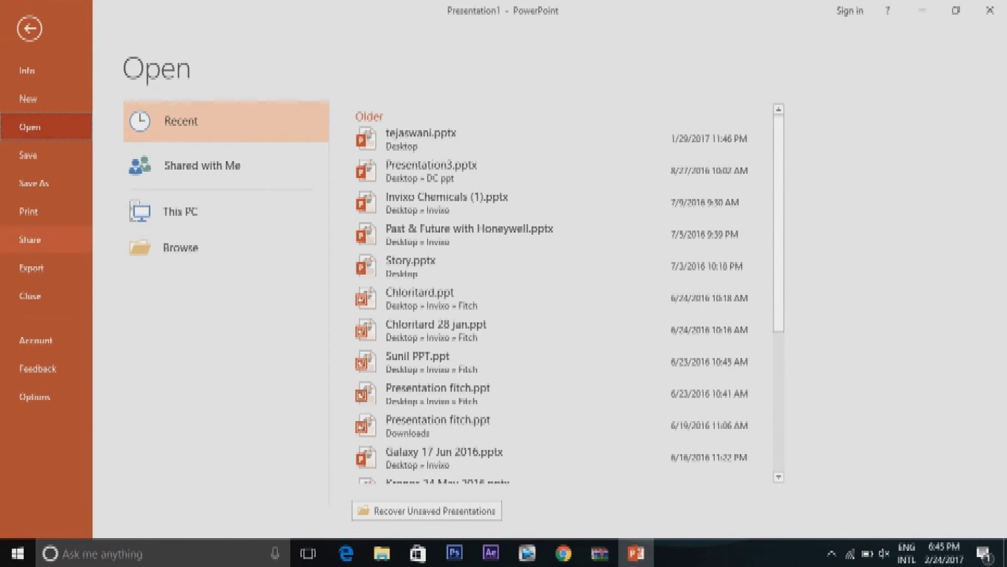
left_click(36, 340)
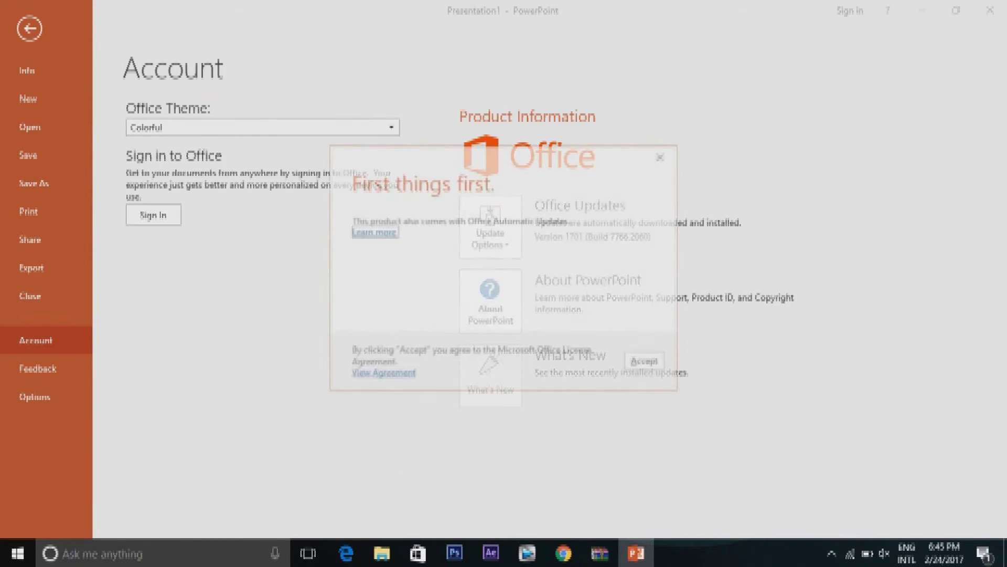
left_click(646, 362)
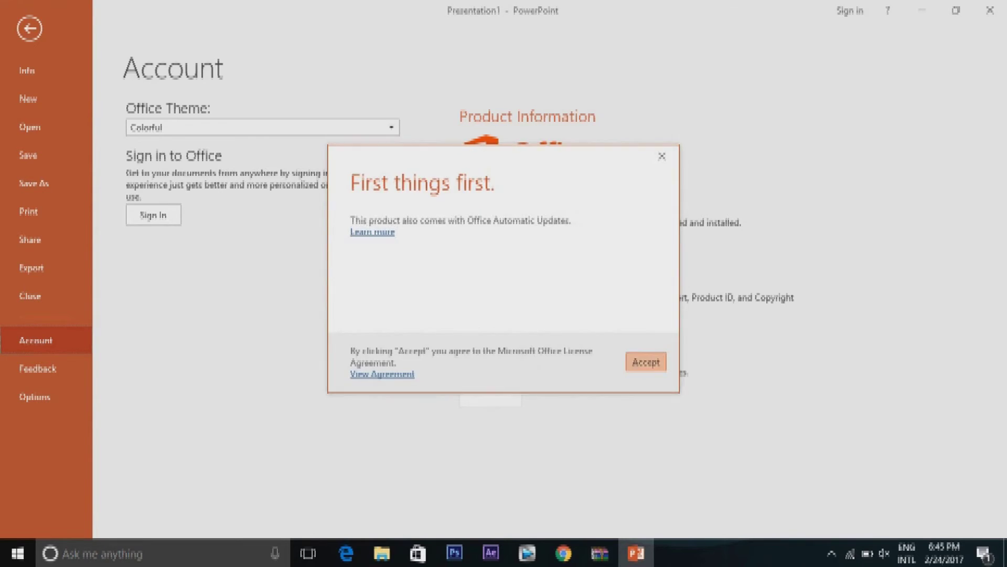